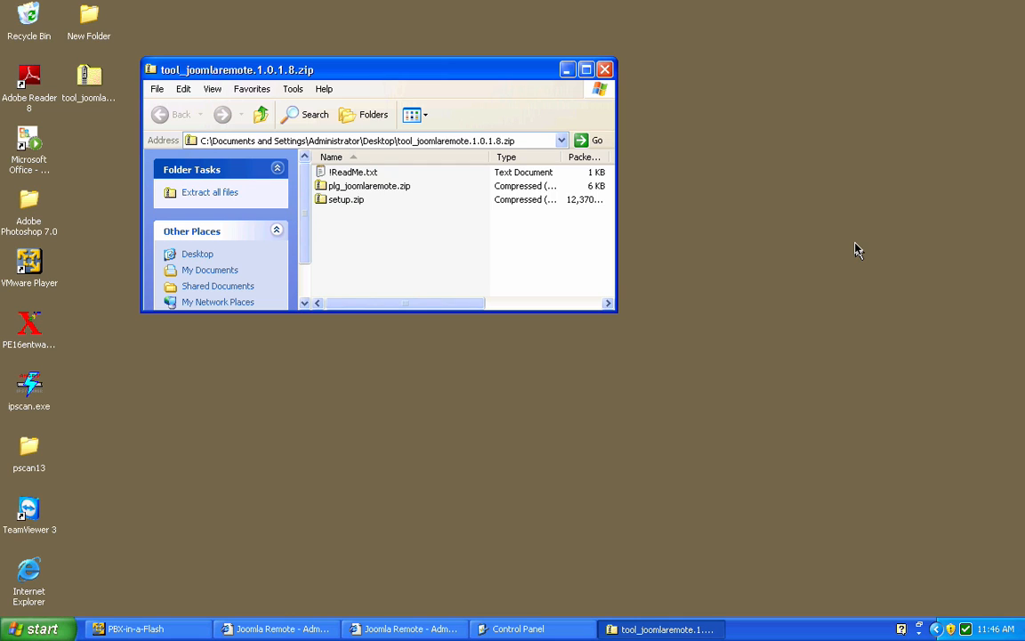
Review the plg_joomlaremote.zip plugin archive and the Enable Web Services option in the Joomla site's Global Configuration
left_click(318, 189)
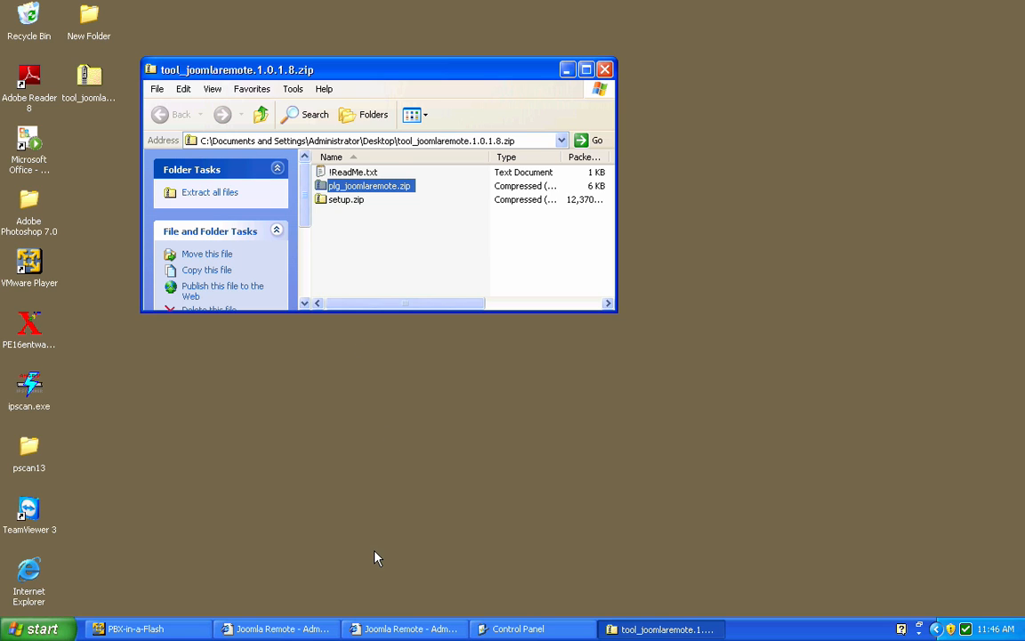
left_click(281, 629)
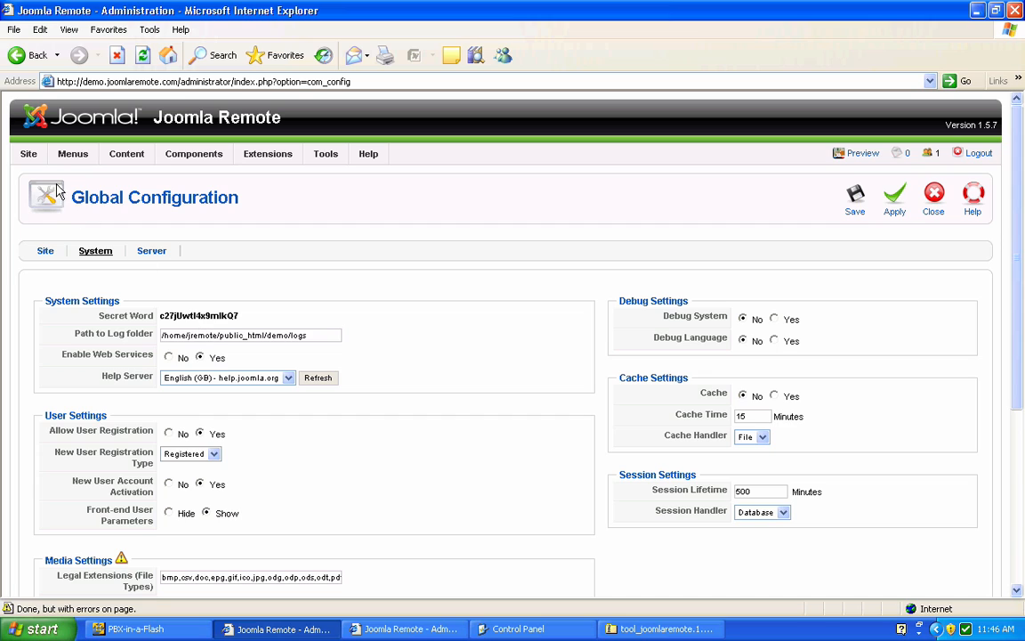
mouse_move(30, 157)
mouse_move(105, 358)
left_click(976, 10)
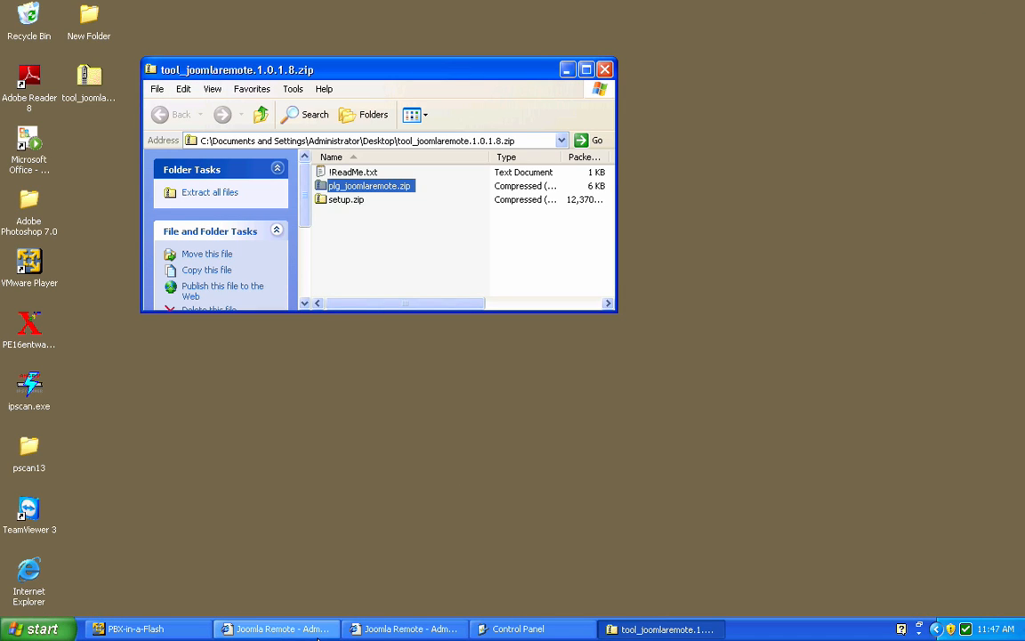
left_click(411, 629)
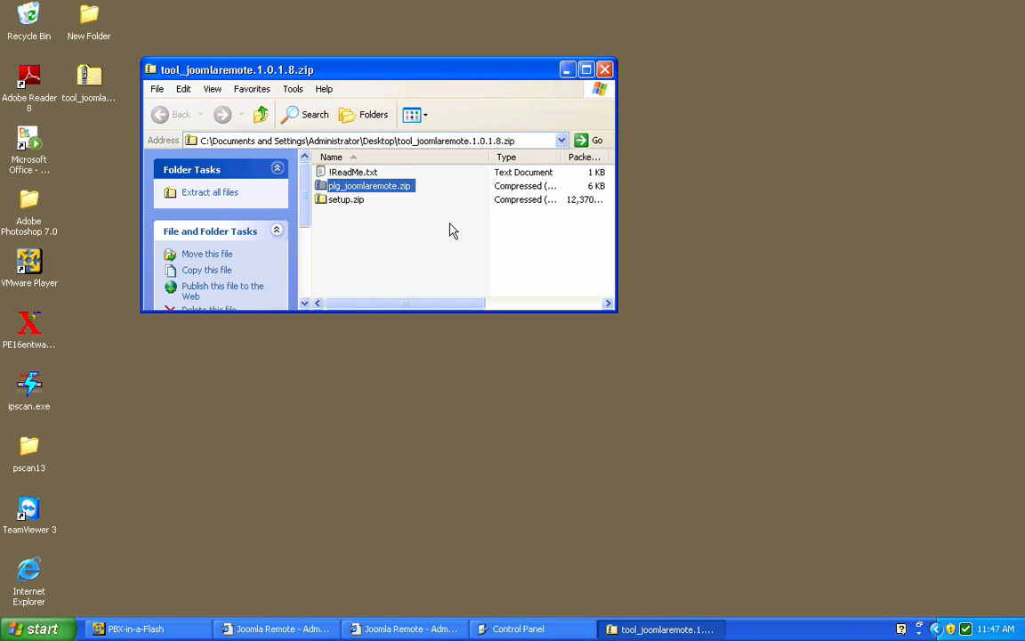
left_click(451, 230)
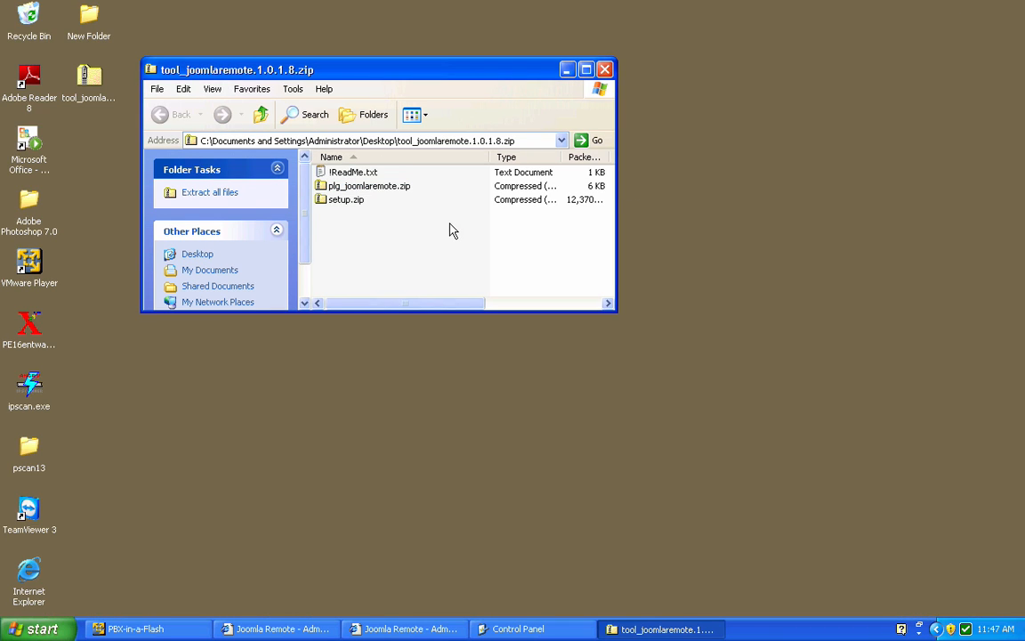
Launch setup.exe from inside setup.zip and accept the terms of the Joomla Remote license agreement
double_click(323, 203)
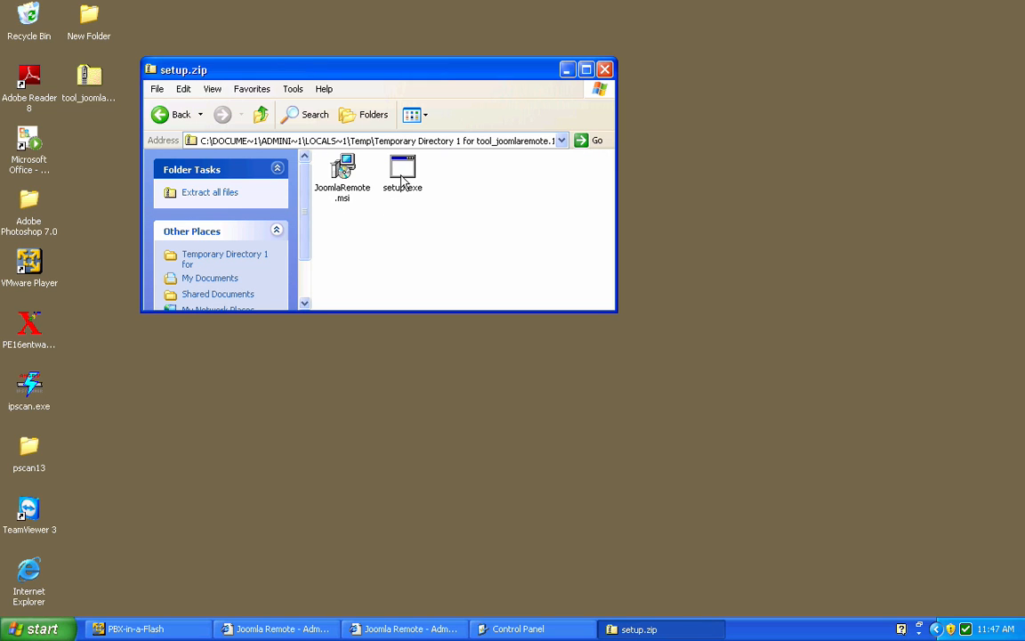
double_click(404, 177)
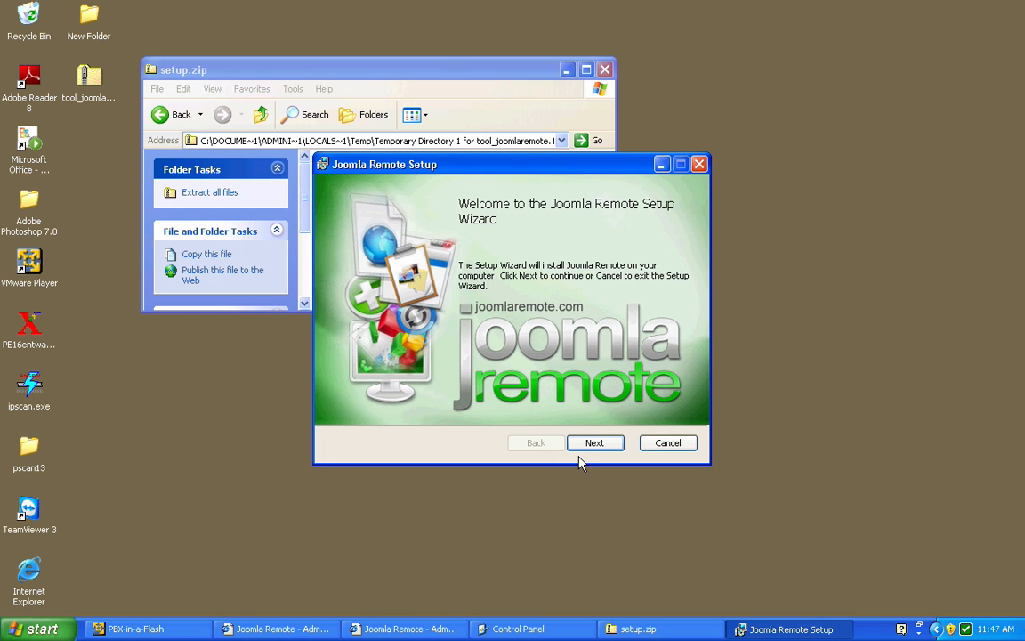
left_click(594, 443)
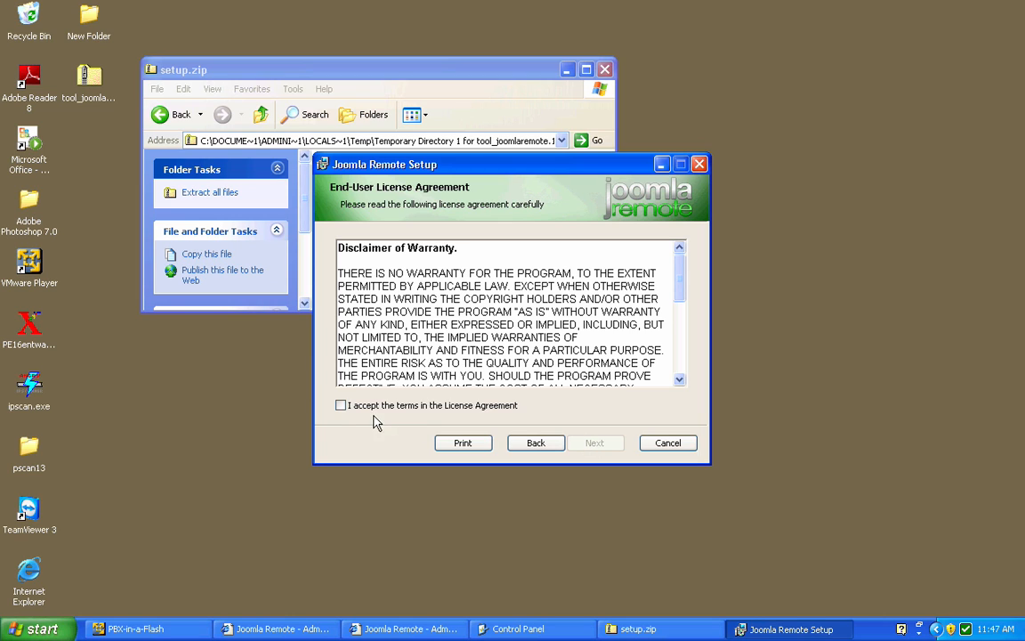
left_click(341, 406)
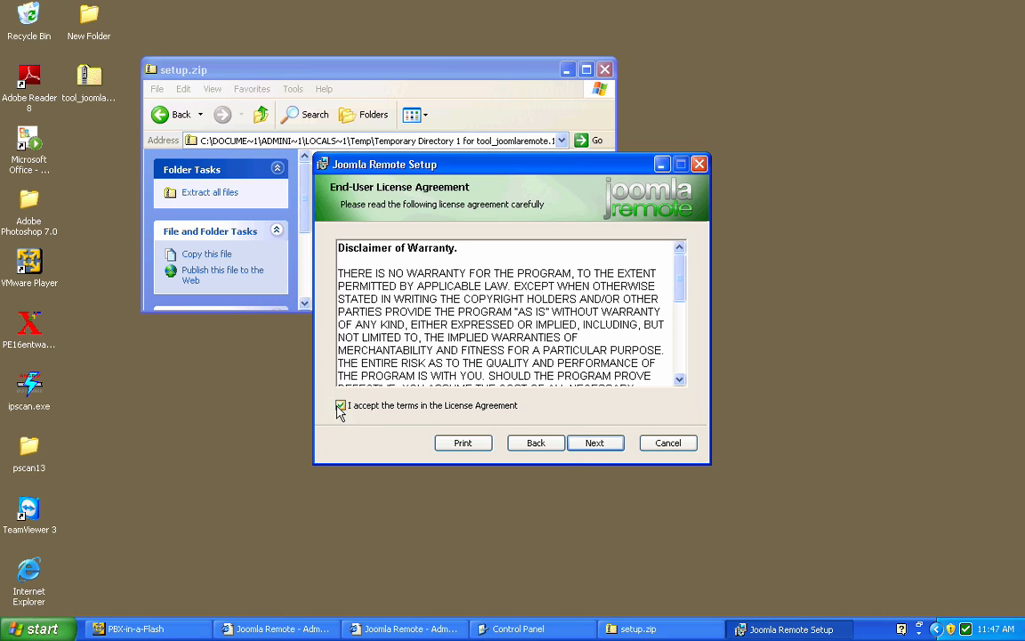
left_click(594, 442)
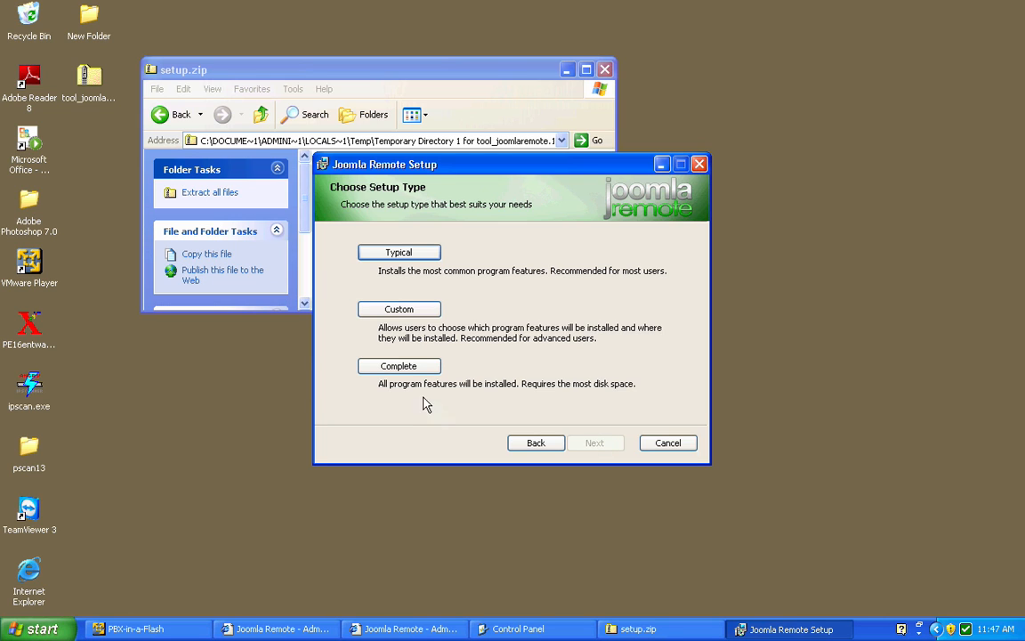
Install Joomla Remote with the Complete setup type and finish the wizard with launch after installation enabled
left_click(401, 366)
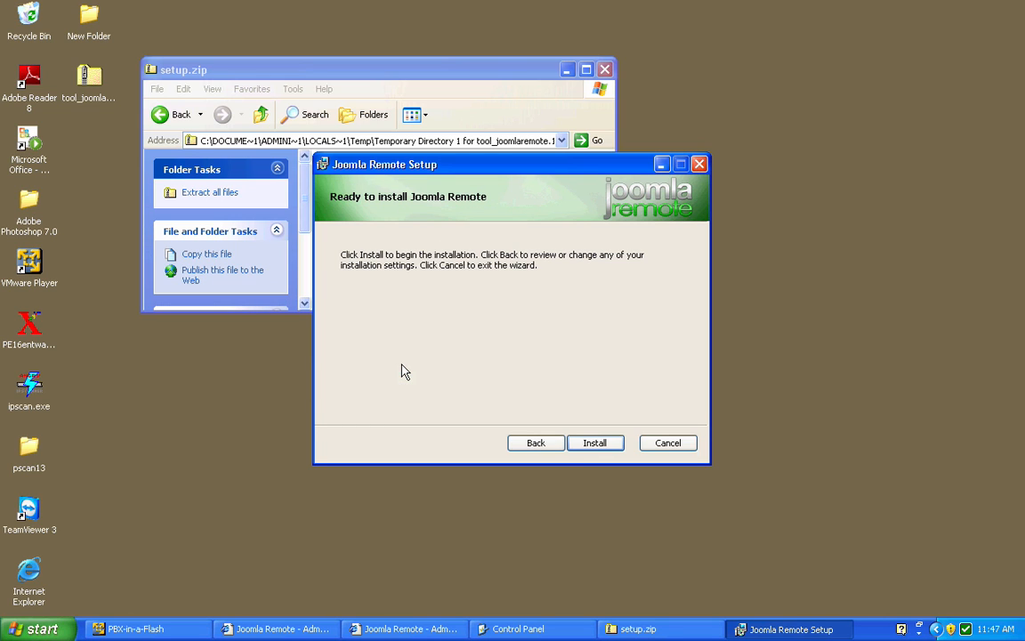
left_click(579, 442)
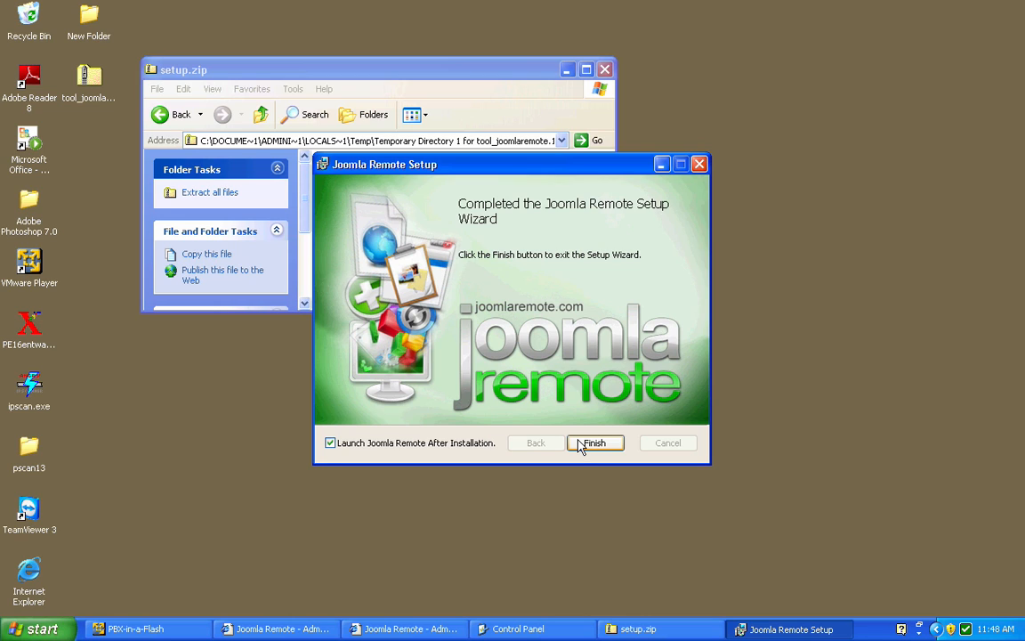
left_click(593, 443)
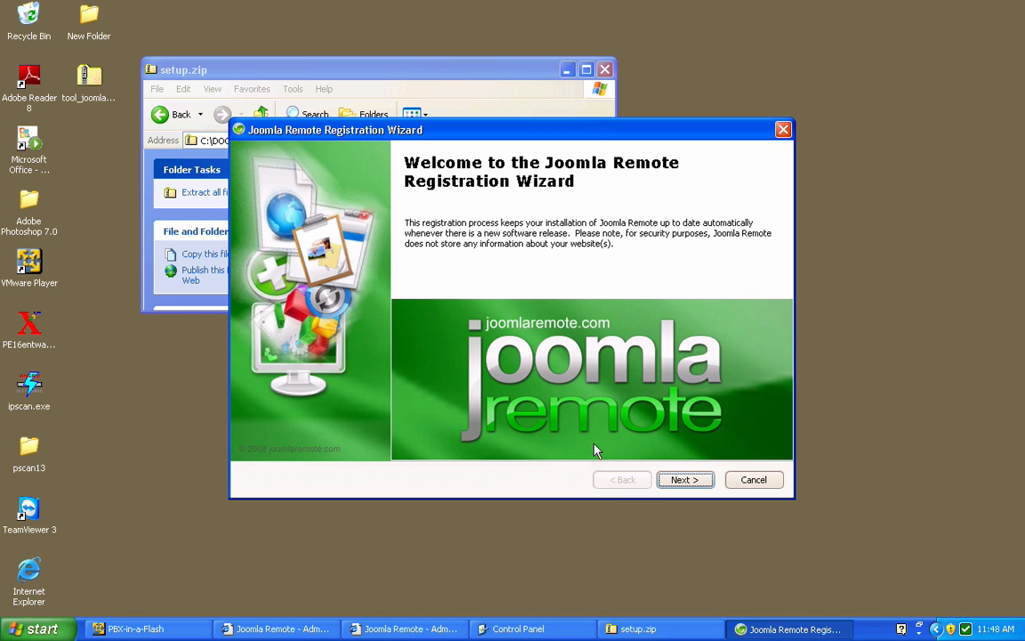
Begin registration as a new user, entering the account holder's name and the username demouser123, and check the username's availability
left_click(699, 486)
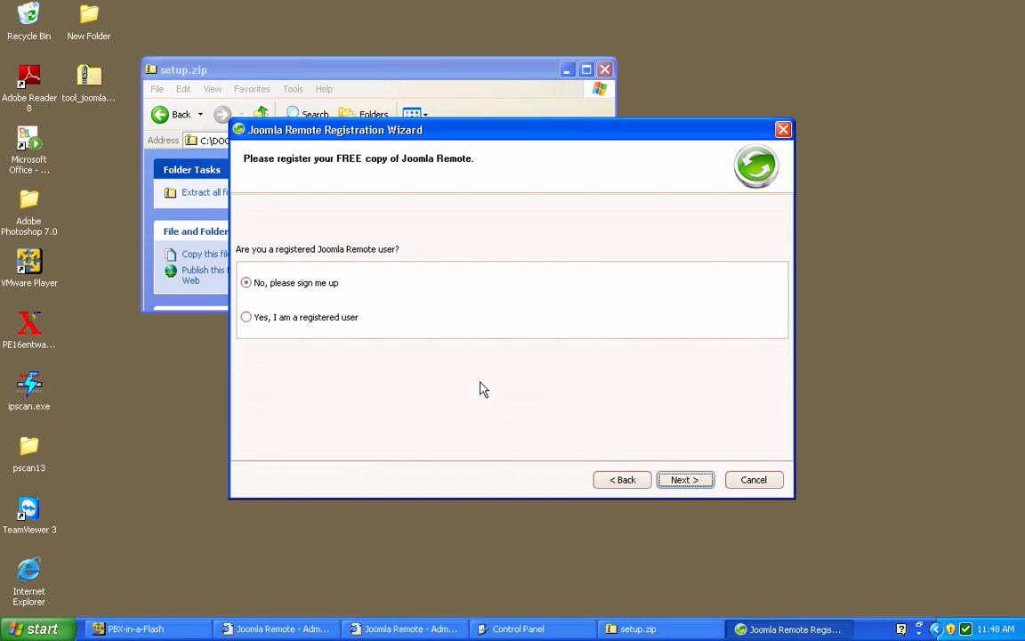
left_click(695, 486)
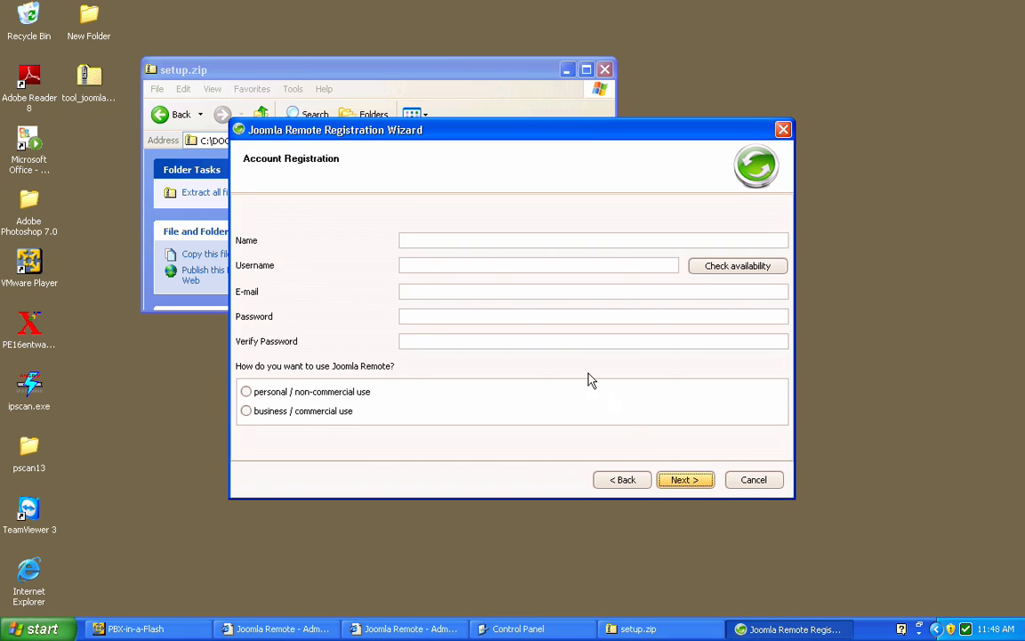
left_click(483, 240)
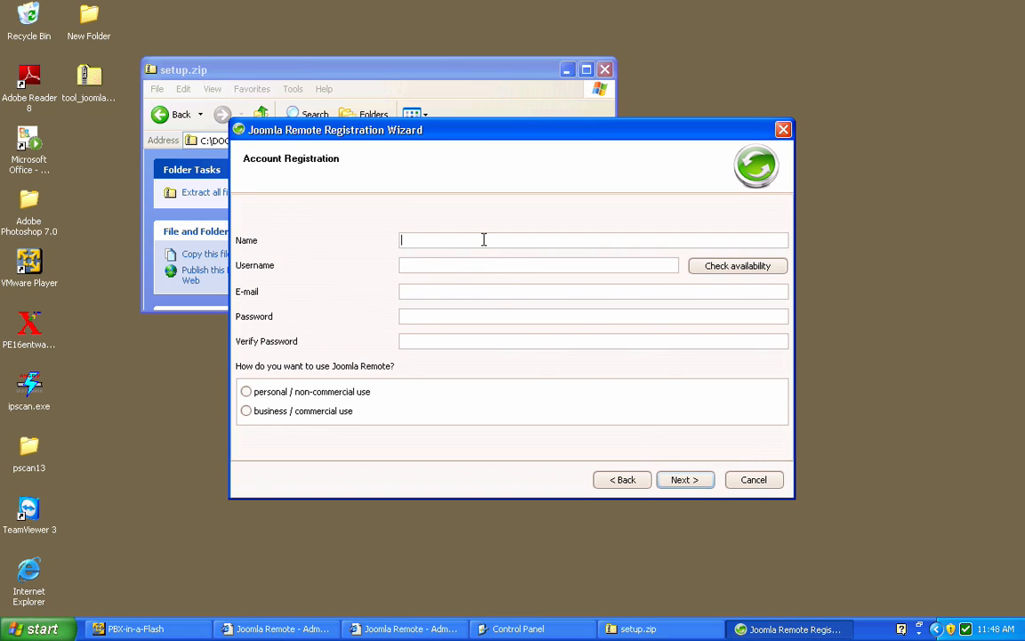
type("Demo User")
key("Tab")
type("demouser123")
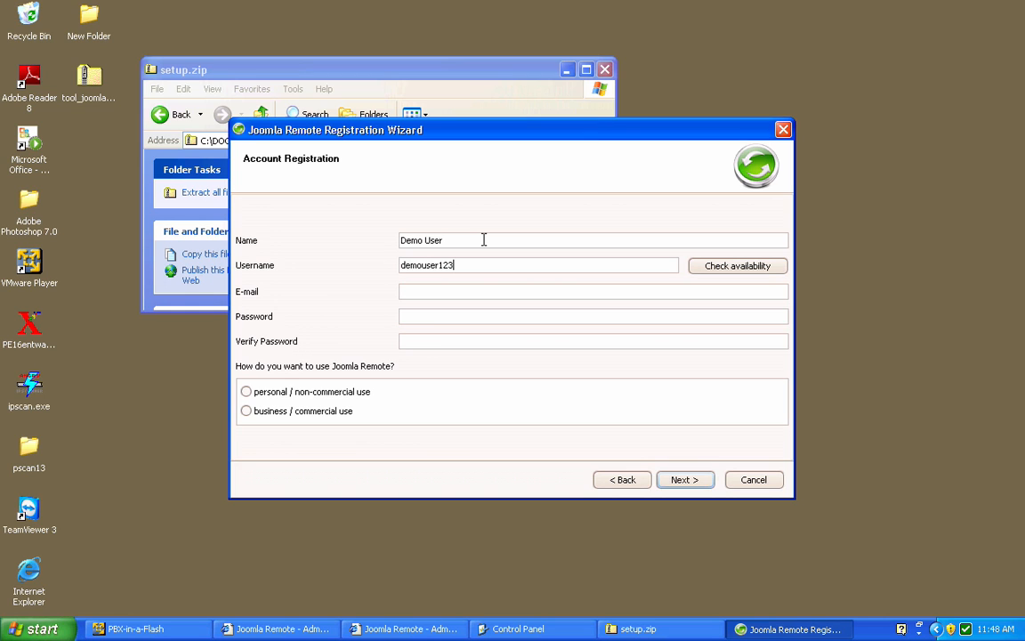
left_click(715, 267)
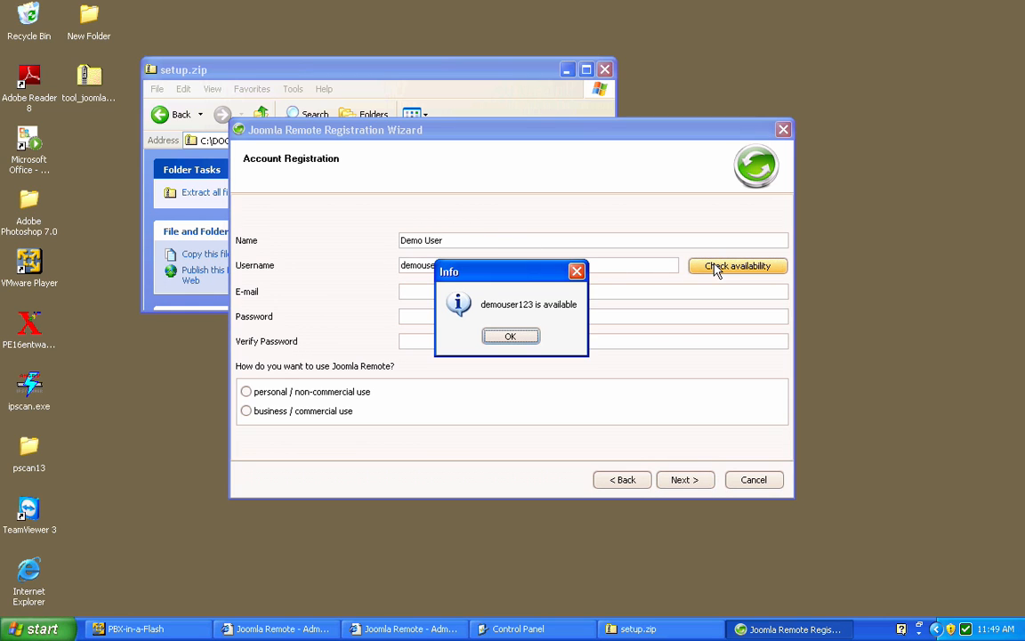
left_click(525, 340)
Fill in the account's e-mail address in the registration form
left_click(497, 295)
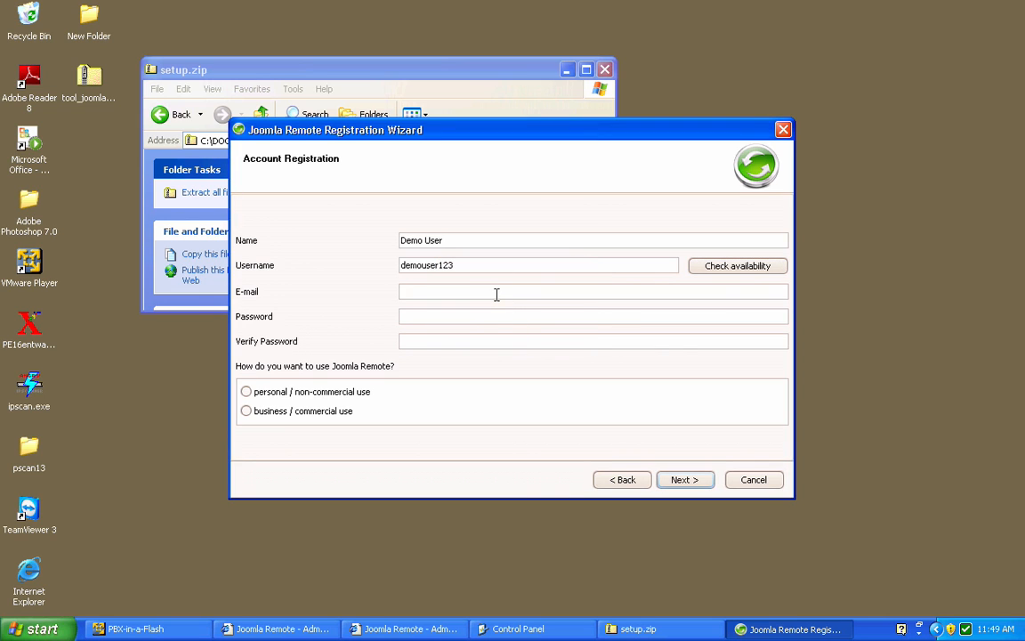
left_click(439, 292)
type("451")
Enter the account password and repeat it for verification
left_click(441, 315)
type("****")
key("Tab")
type("****")
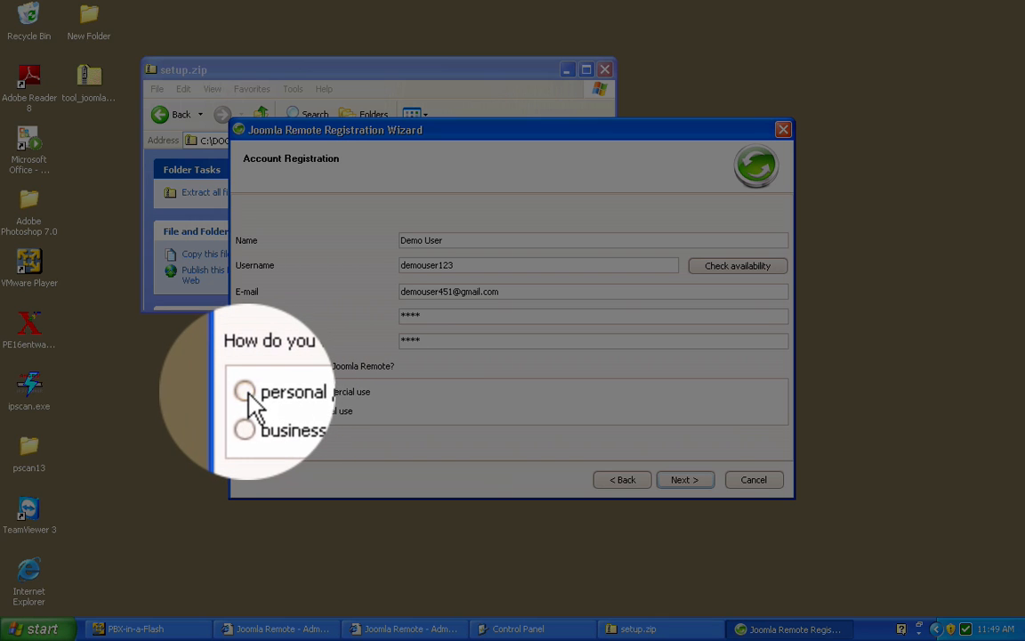
Choose personal / non-commercial use and complete the Joomla Remote registration
left_click(251, 392)
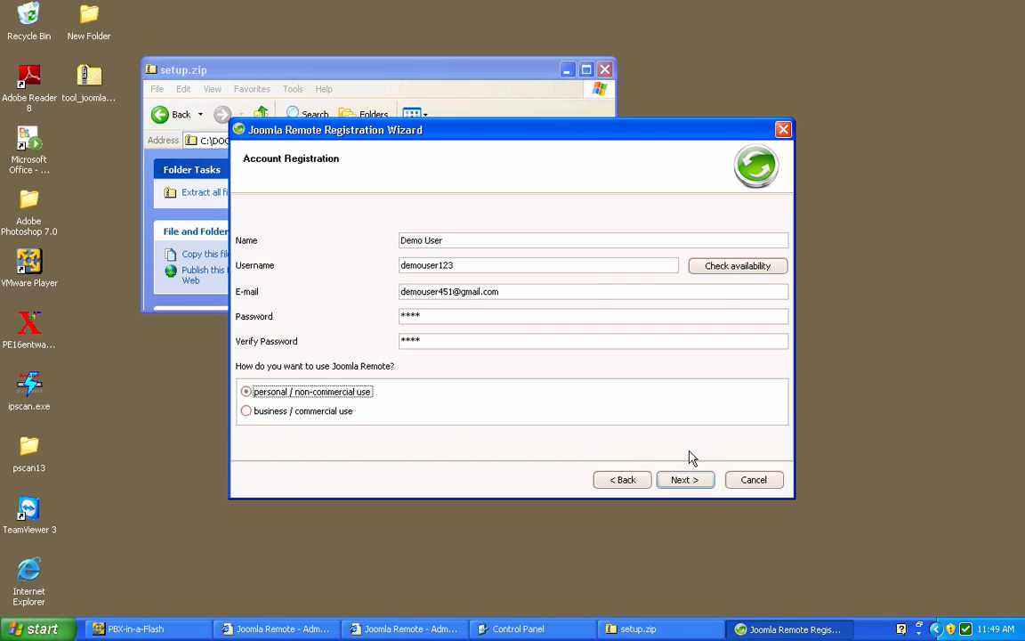
left_click(696, 482)
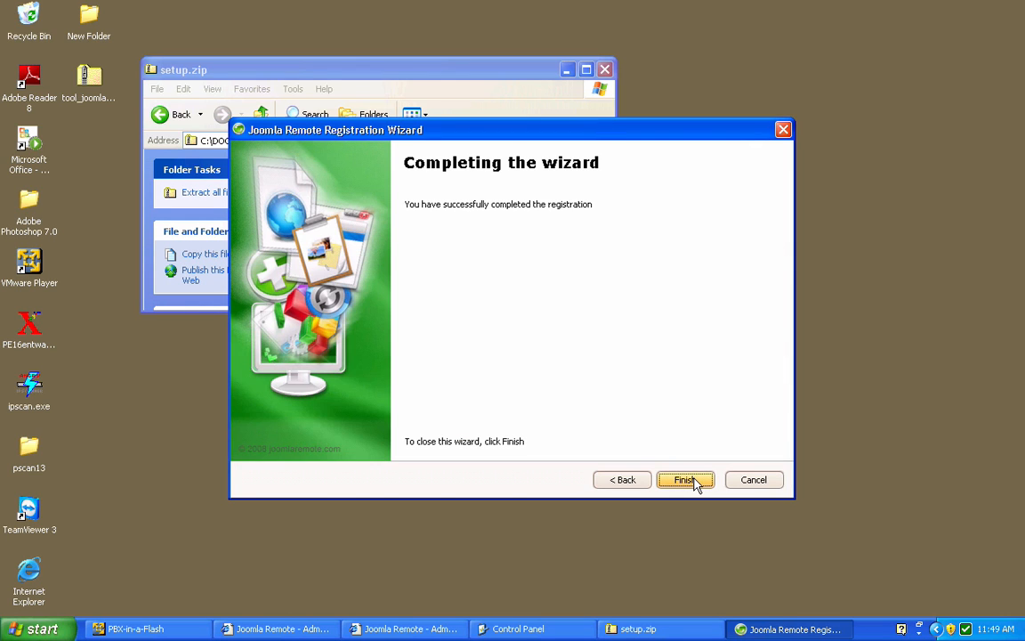
left_click(696, 482)
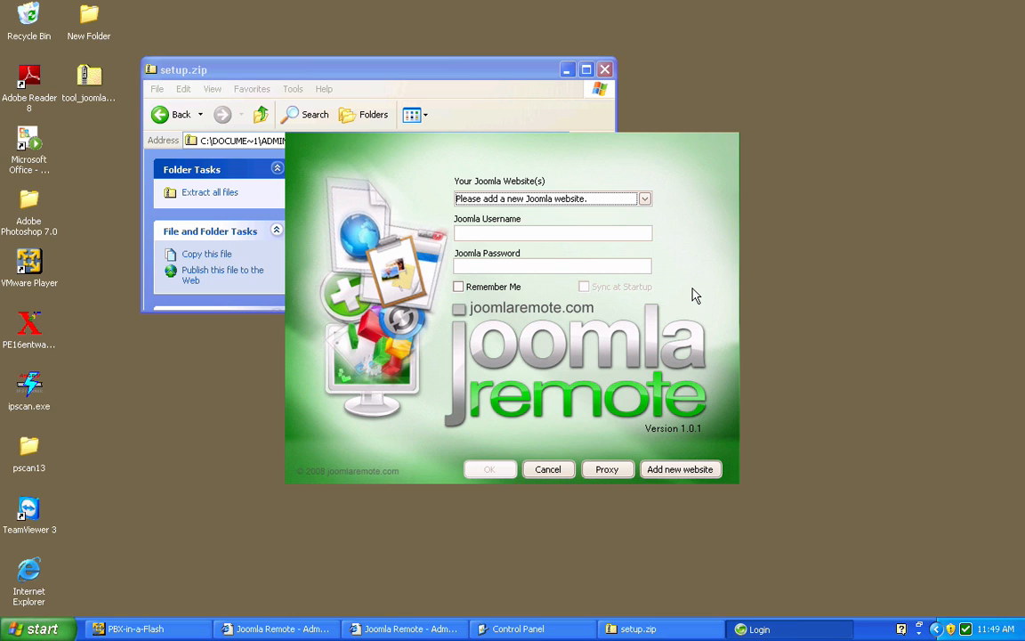
Add a new website connection and name it Demo Website
left_click(674, 472)
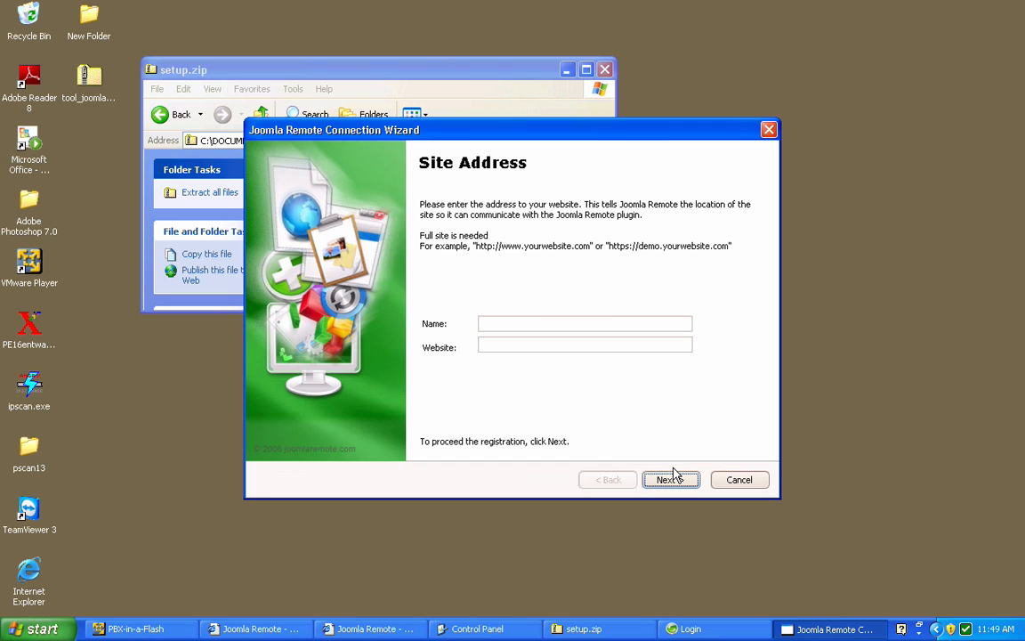
left_click(529, 324)
type("Demo")
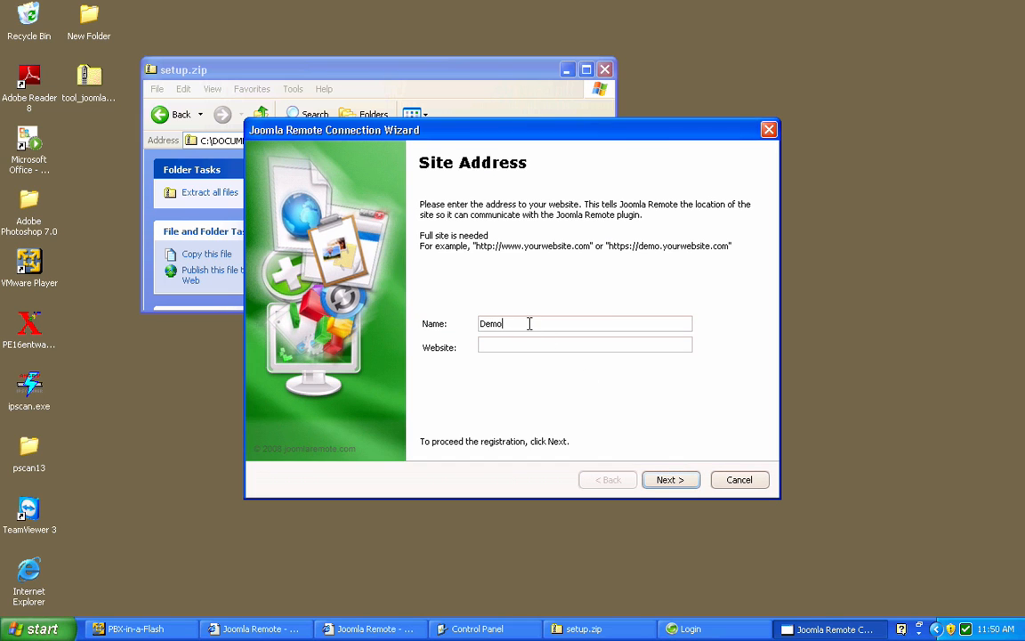
type(" Website")
left_click(616, 345)
type("http://demo")
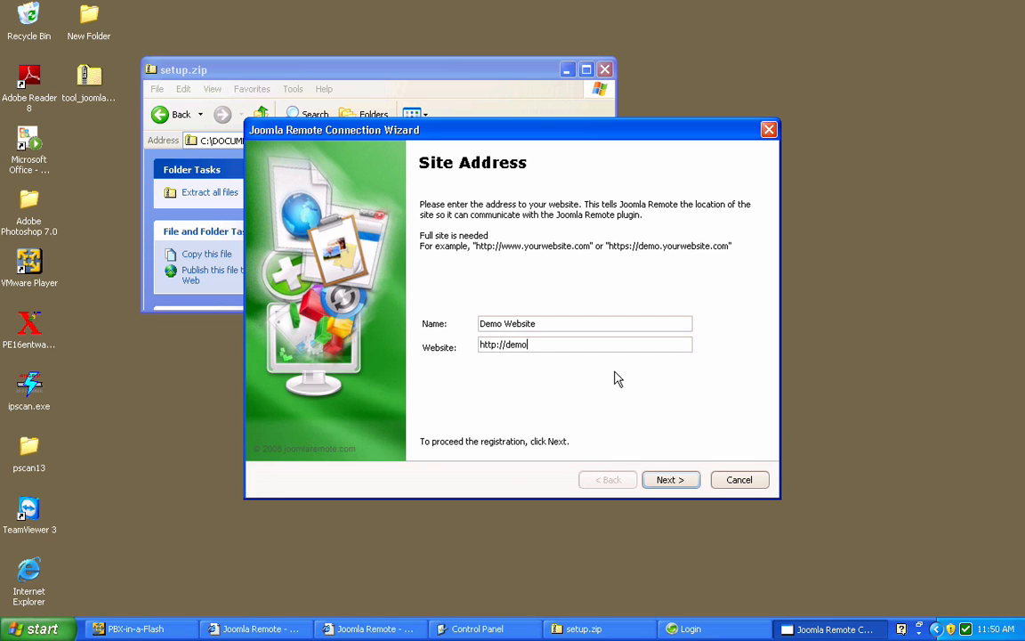
type(".joomlaremote.com")
left_click(669, 482)
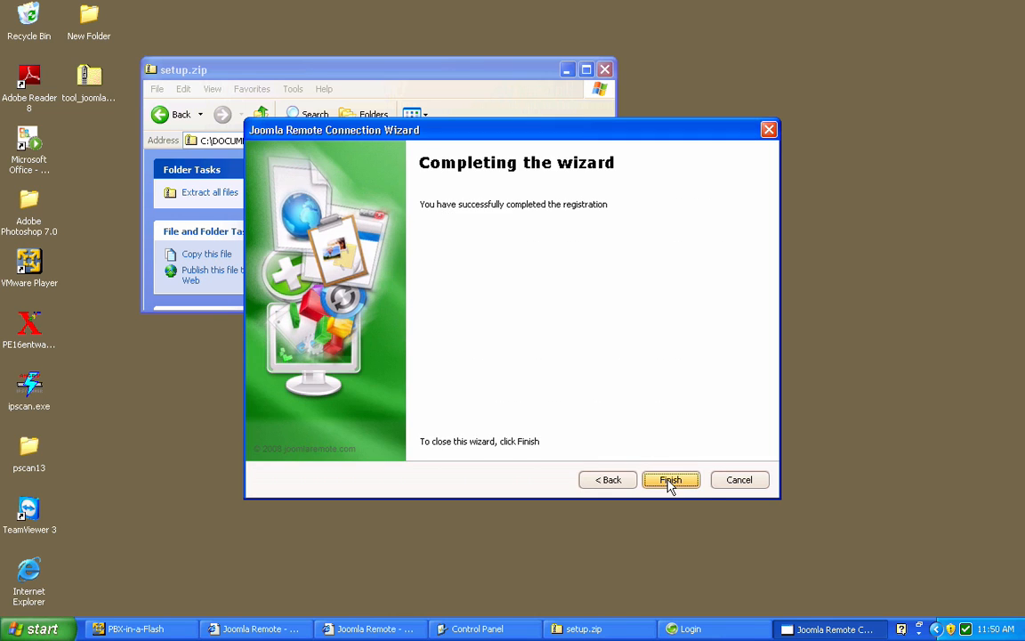
left_click(669, 481)
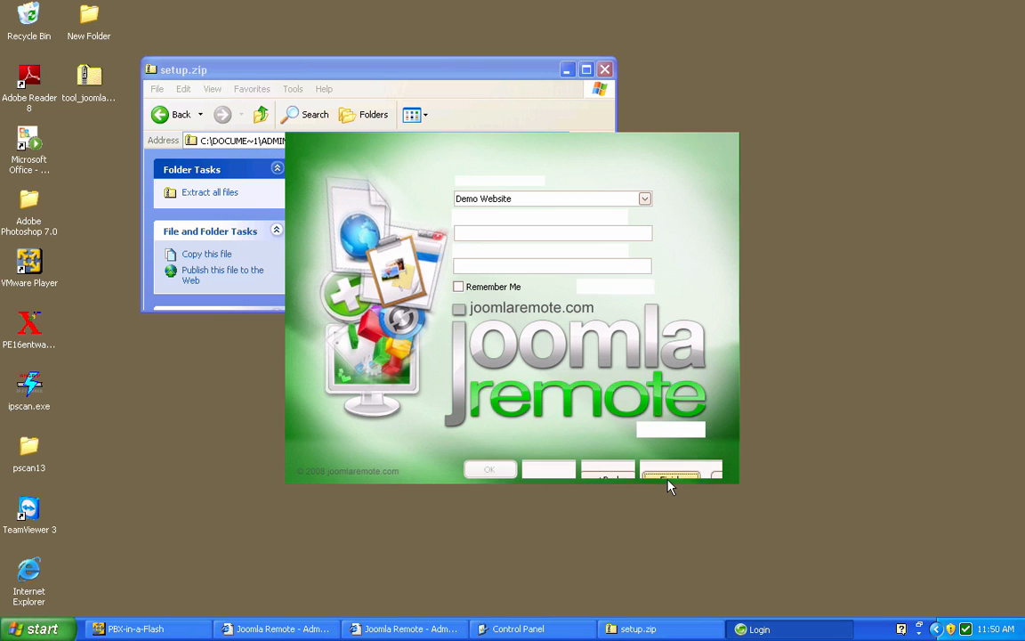
Log in to Demo Website with the username admin and the Joomla password, with Remember Me enabled
left_click(535, 232)
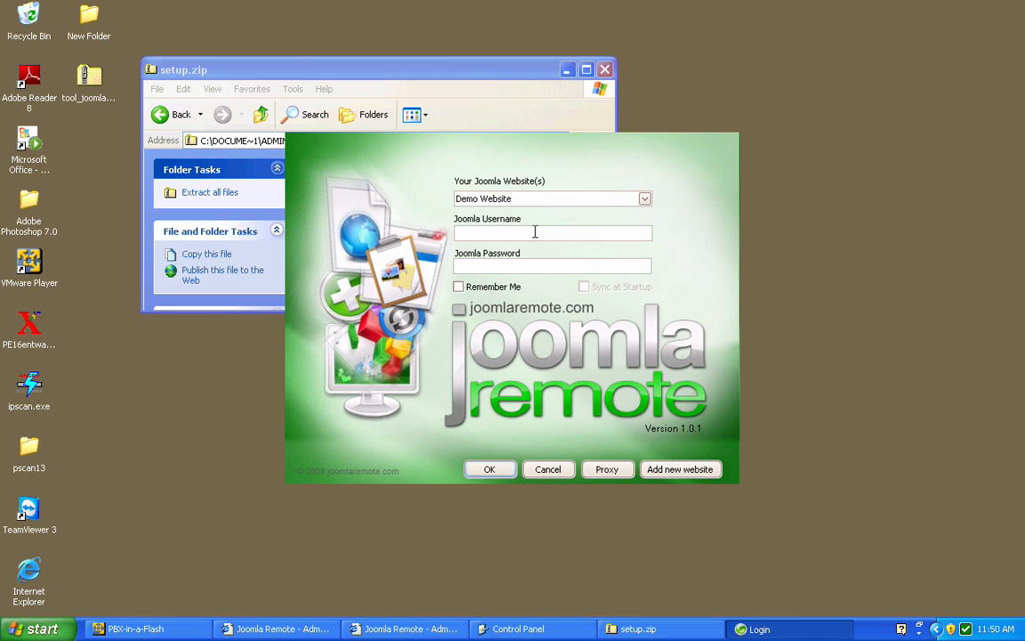
type("admin")
key("Tab")
type("**********")
left_click(462, 291)
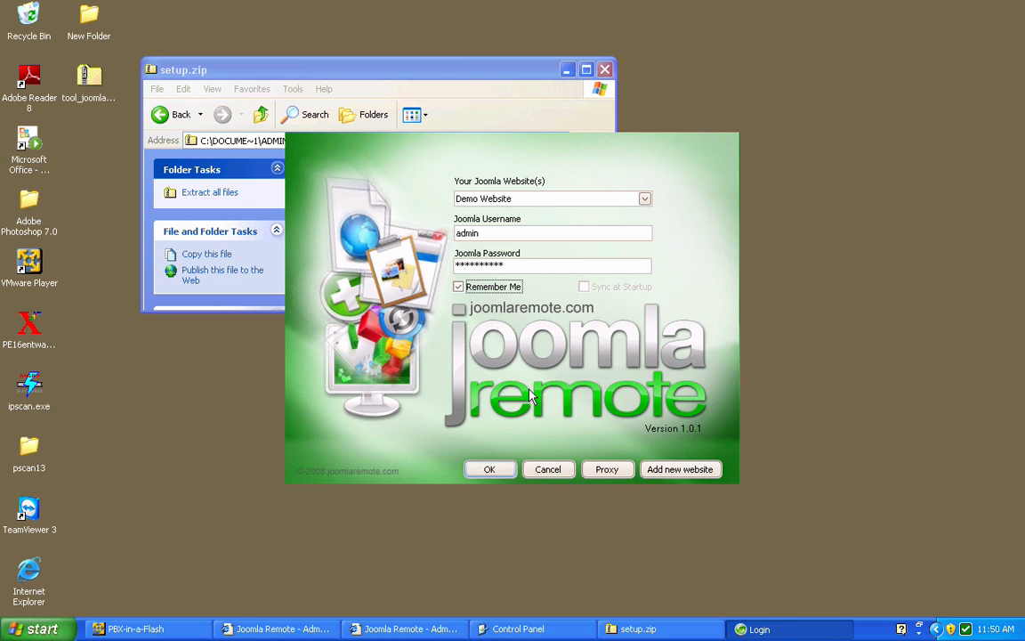
left_click(476, 476)
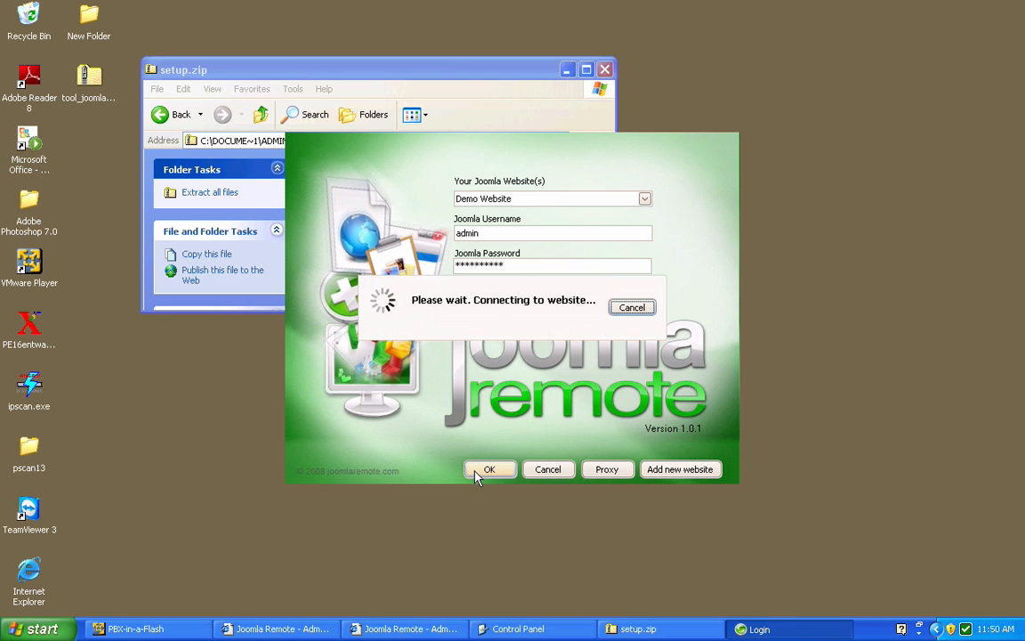